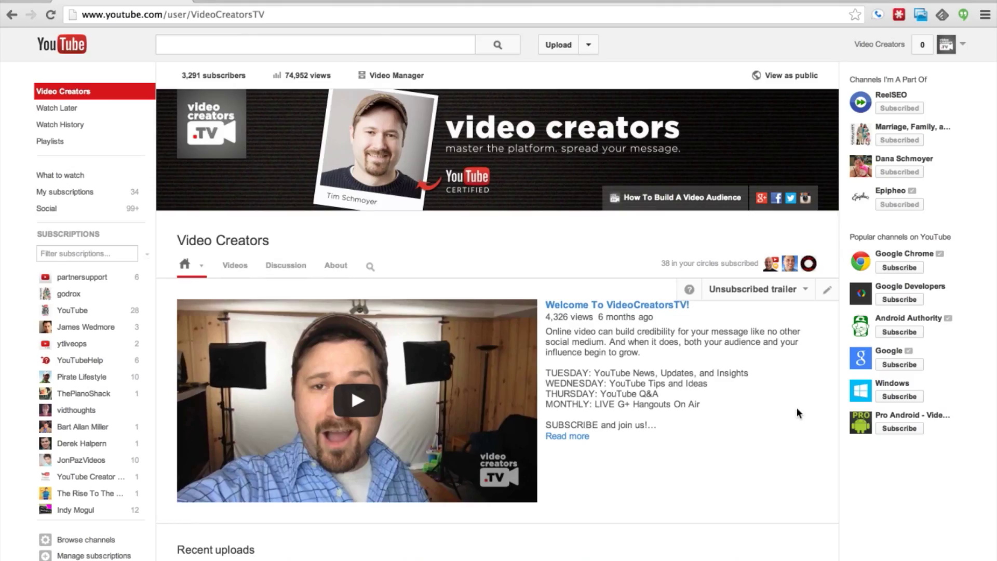
pyautogui.scroll(-3, 796, 407)
pyautogui.scroll(-3, 796, 408)
pyautogui.scroll(6, 796, 407)
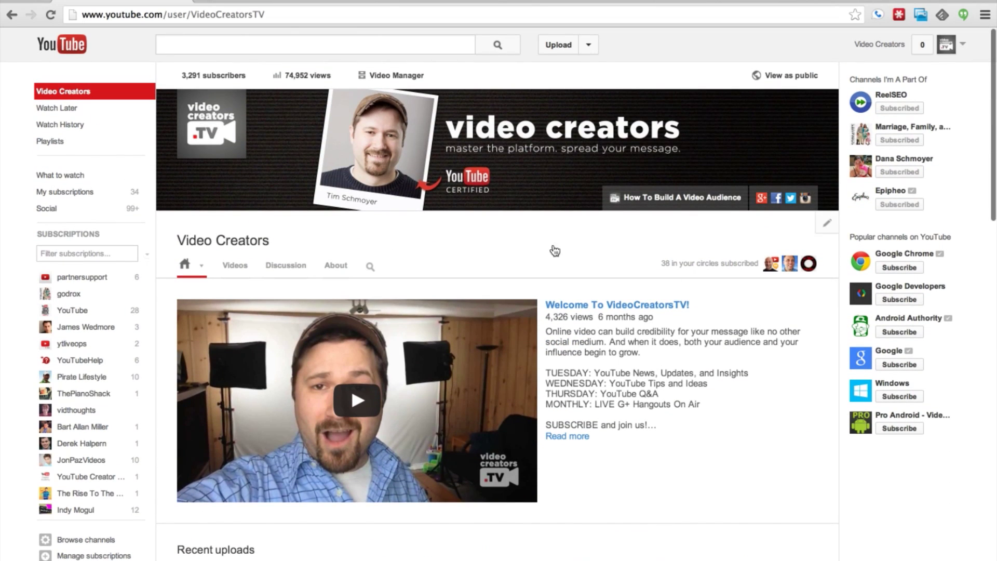
# Step: Open the Google+ page settings for the Video Creators channel and find the page's username under Third-party tools
pyautogui.click(945, 45)
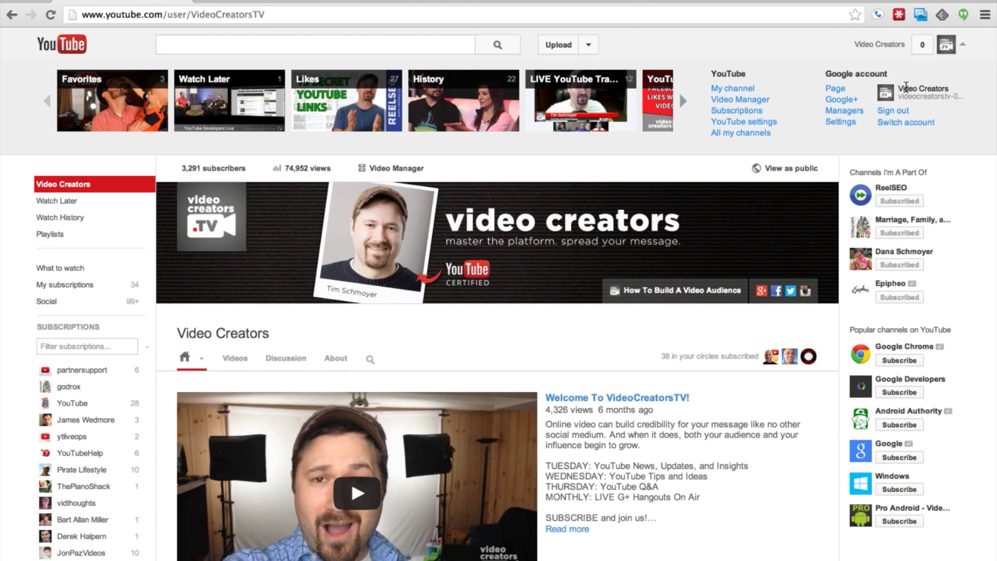
pyautogui.click(841, 123)
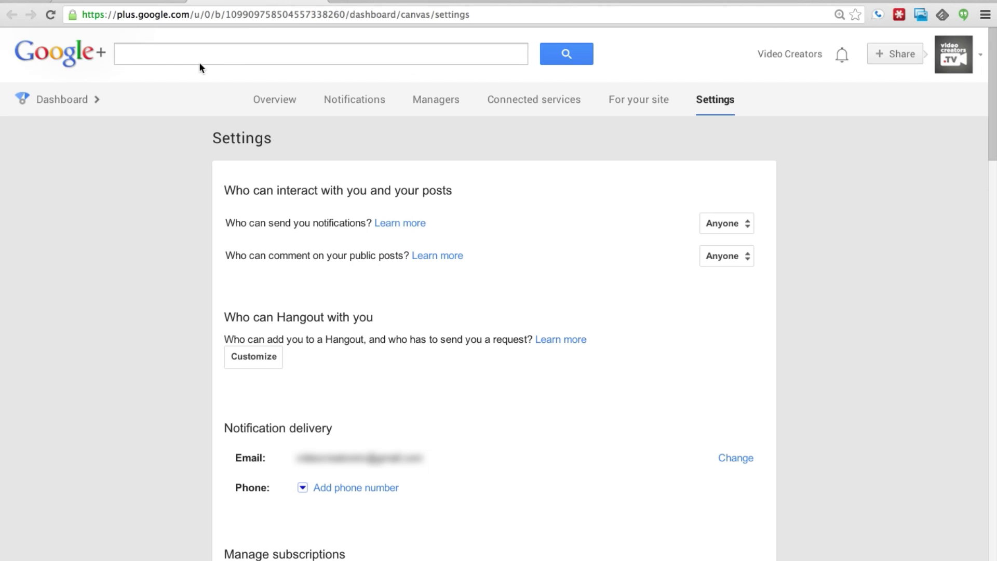
pyautogui.scroll(-3, 662, 298)
pyautogui.scroll(-20, 663, 297)
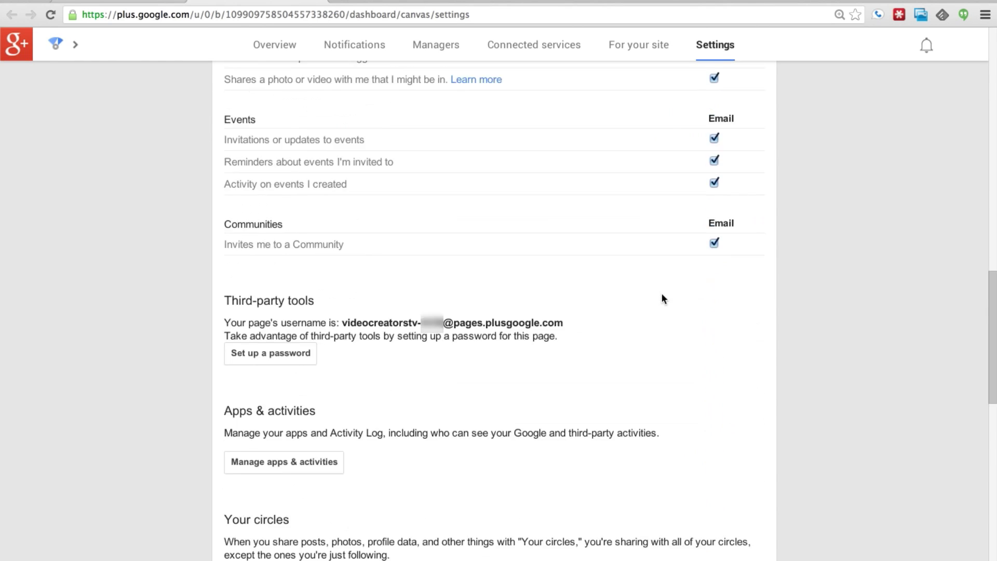
pyautogui.scroll(5, 663, 297)
pyautogui.scroll(1, 662, 299)
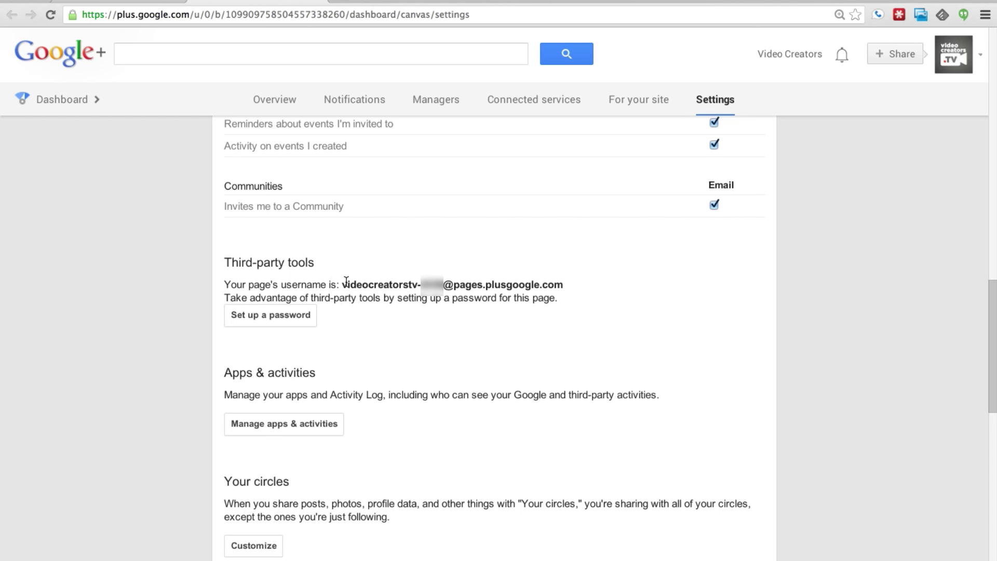
pyautogui.moveTo(343, 281); pyautogui.dragTo(540, 293)
pyautogui.click(488, 297)
# Step: From the Video Creators YouTube channel, view the linked Google+ page's managers and return to the channel
pyautogui.click(314, 2)
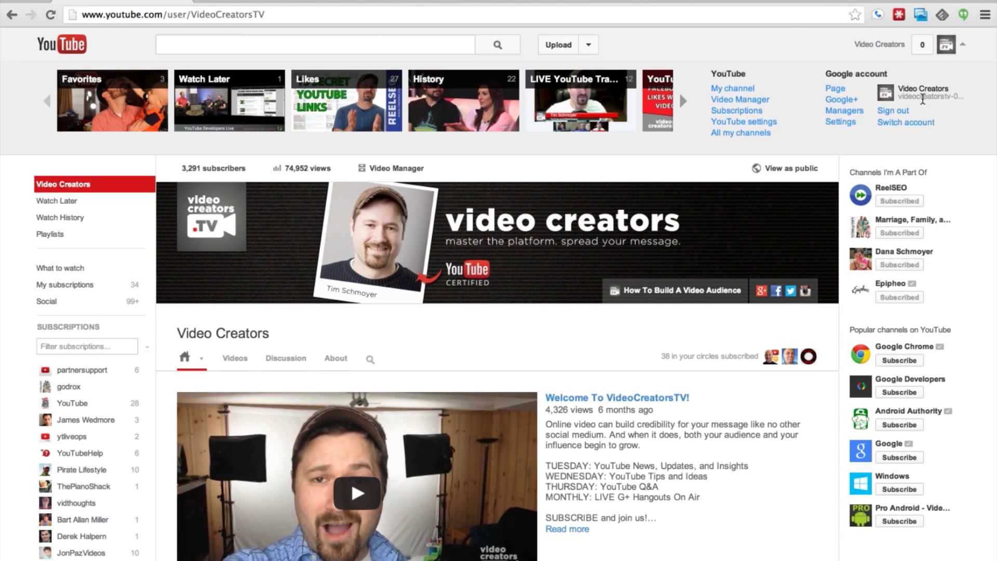
pyautogui.click(844, 110)
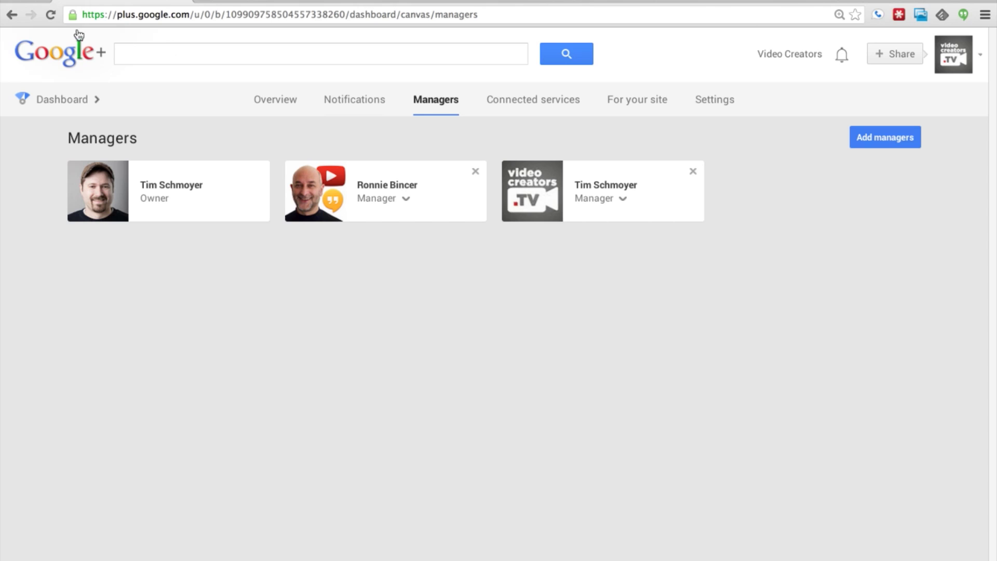
pyautogui.click(8, 16)
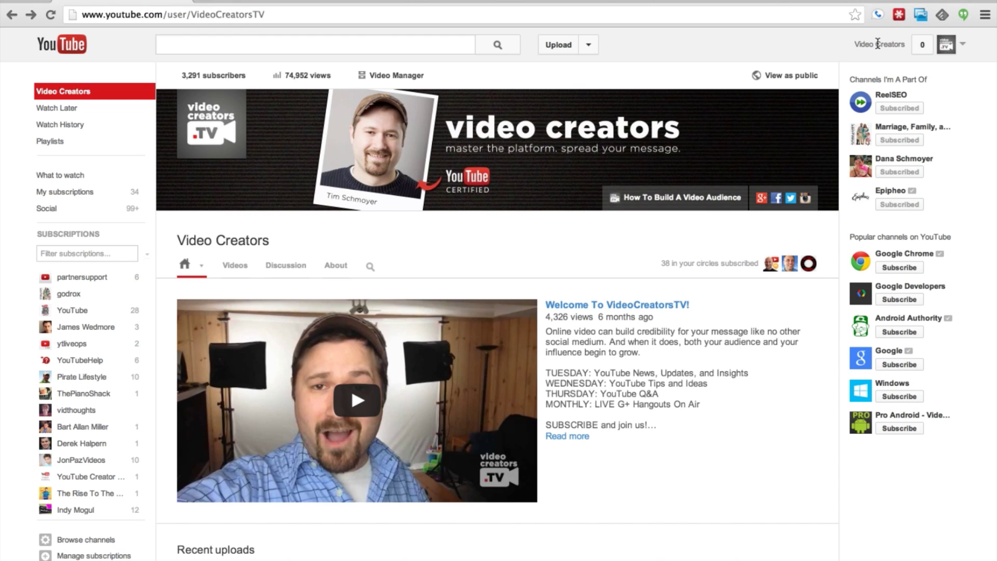
# Step: Browse the available accounts, show all channels, and switch to using YouTube as godrox
pyautogui.click(878, 44)
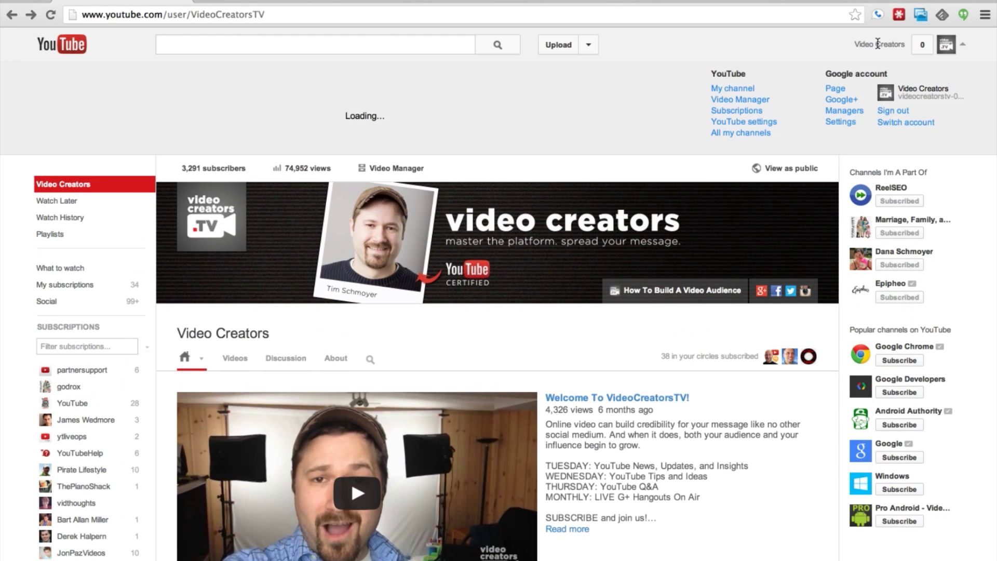
pyautogui.click(921, 128)
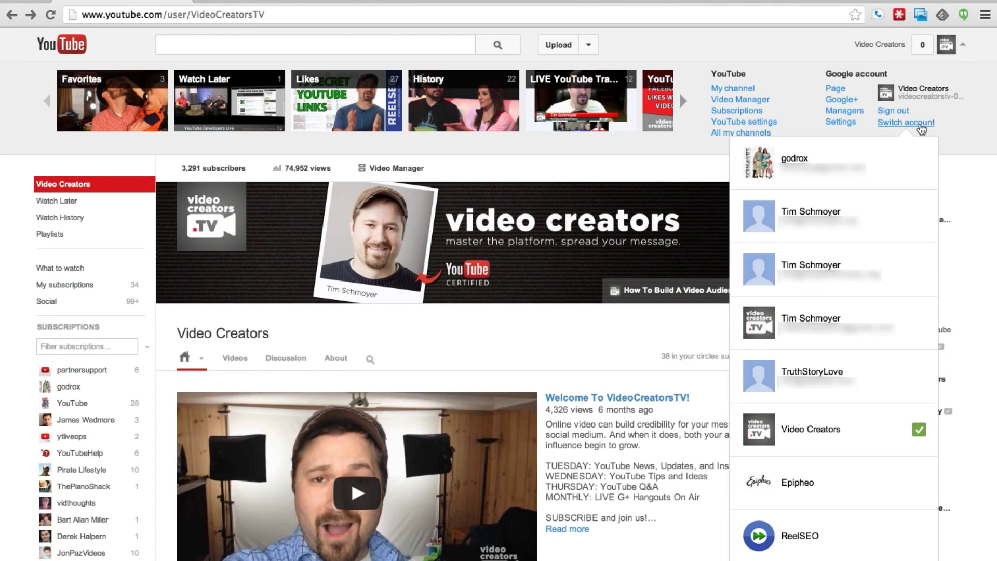
pyautogui.scroll(-6, 864, 223)
pyautogui.scroll(6, 862, 241)
pyautogui.scroll(-5, 862, 242)
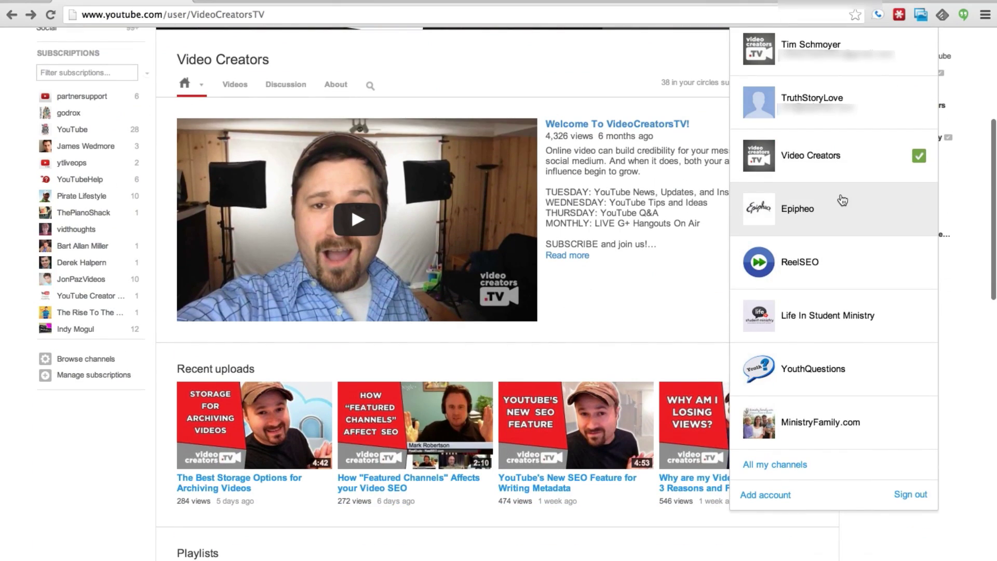
pyautogui.click(790, 467)
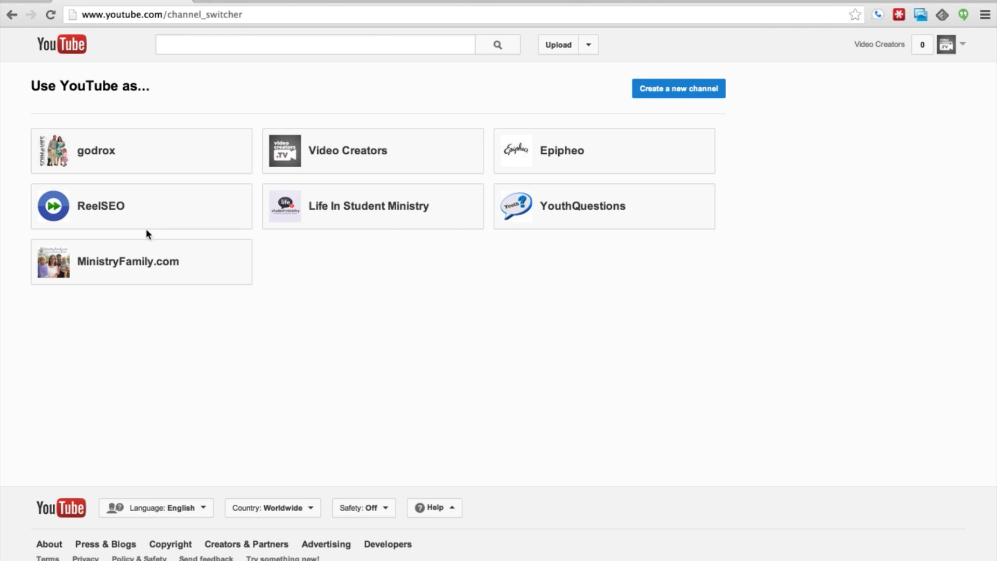
pyautogui.click(78, 145)
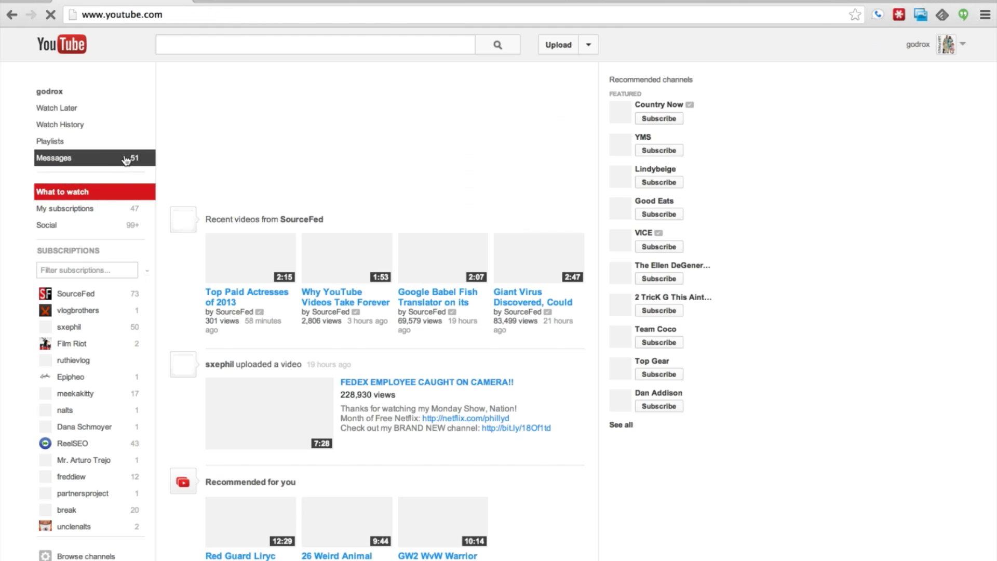
# Step: From godrox's account settings, start linking the channel with Google+ and decline to use the full name
pyautogui.click(917, 44)
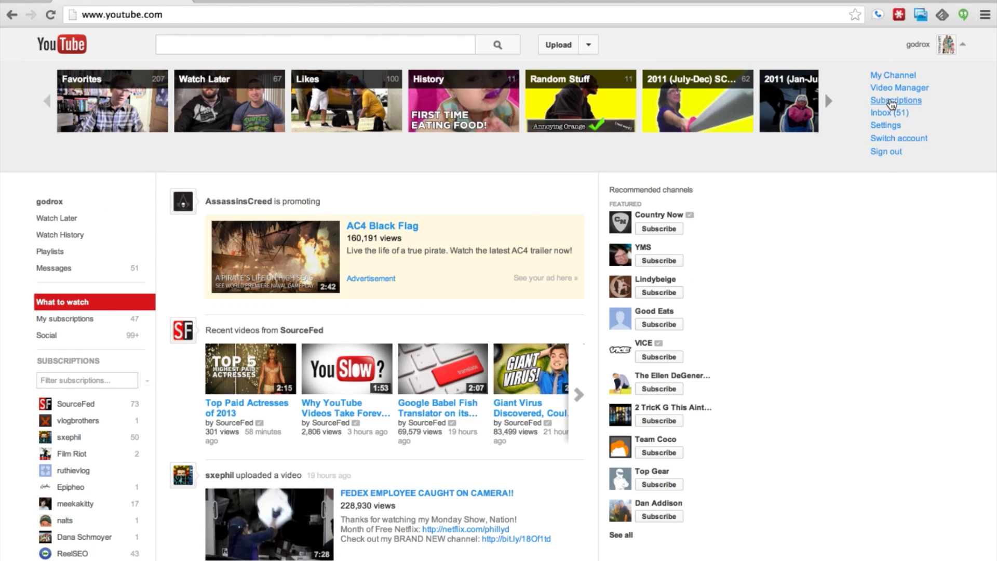
pyautogui.click(889, 126)
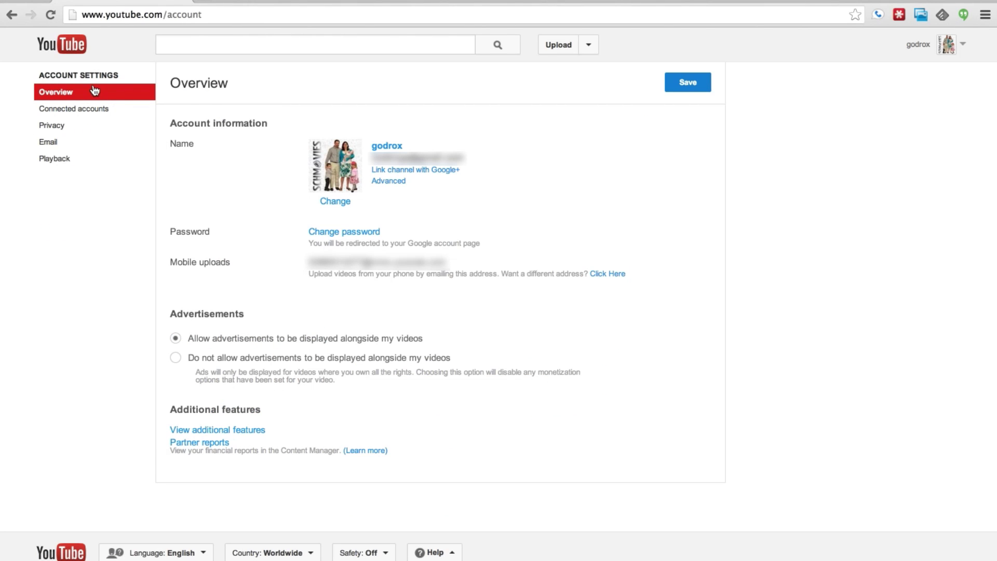
pyautogui.click(431, 172)
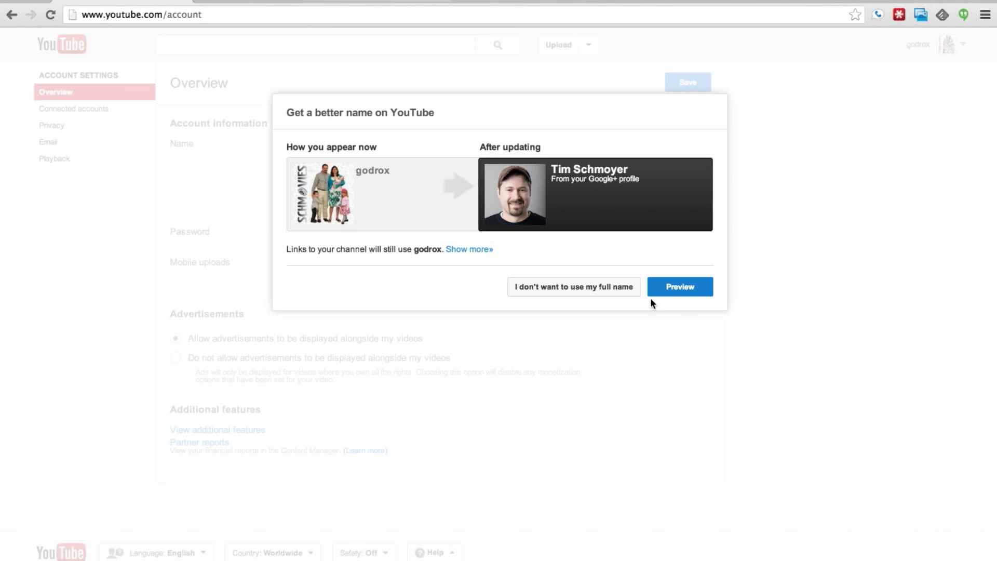
pyautogui.click(567, 287)
pyautogui.click(644, 264)
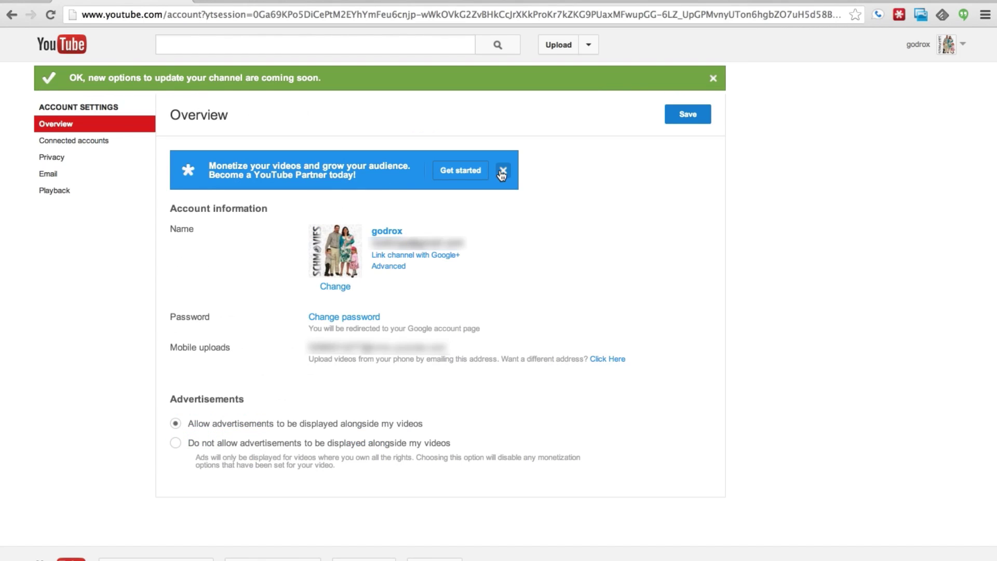
# Step: Dismiss the monetization banner and start connecting the channel with a Google+ page from the advanced account settings
pyautogui.click(513, 167)
pyautogui.click(391, 214)
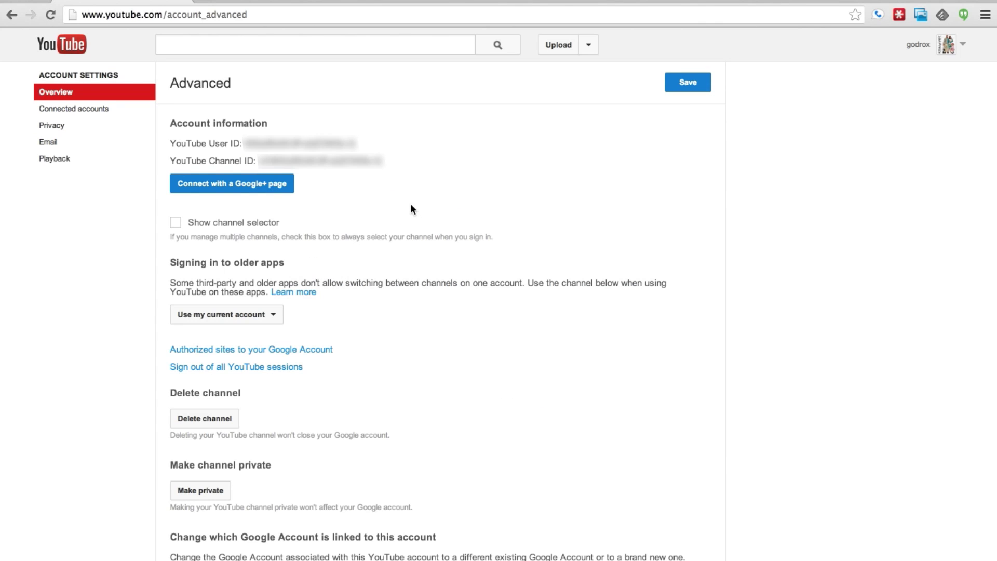
pyautogui.click(245, 188)
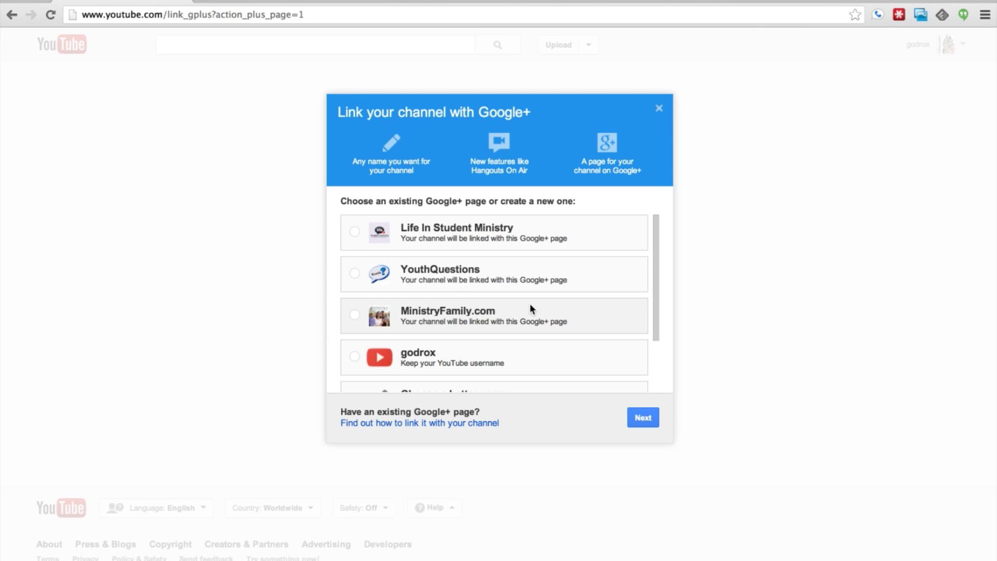
# Step: Review the Google+ page options, enter the custom name "My Family Channel", accept the Pages Terms, and close the dialog without linking
pyautogui.scroll(-3, 530, 309)
pyautogui.scroll(1, 534, 332)
pyautogui.scroll(2, 534, 341)
pyautogui.scroll(-2, 573, 294)
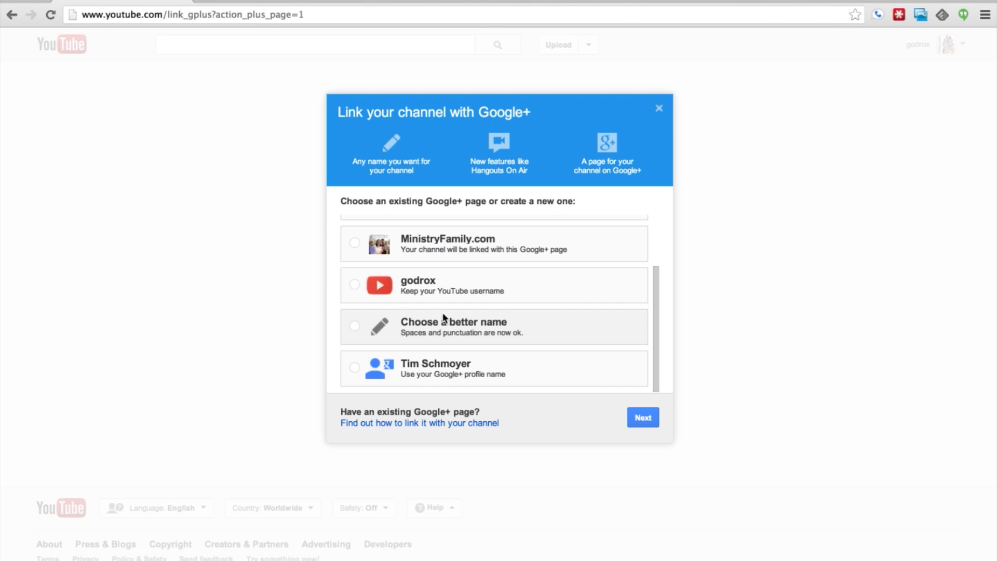
pyautogui.scroll(3, 445, 317)
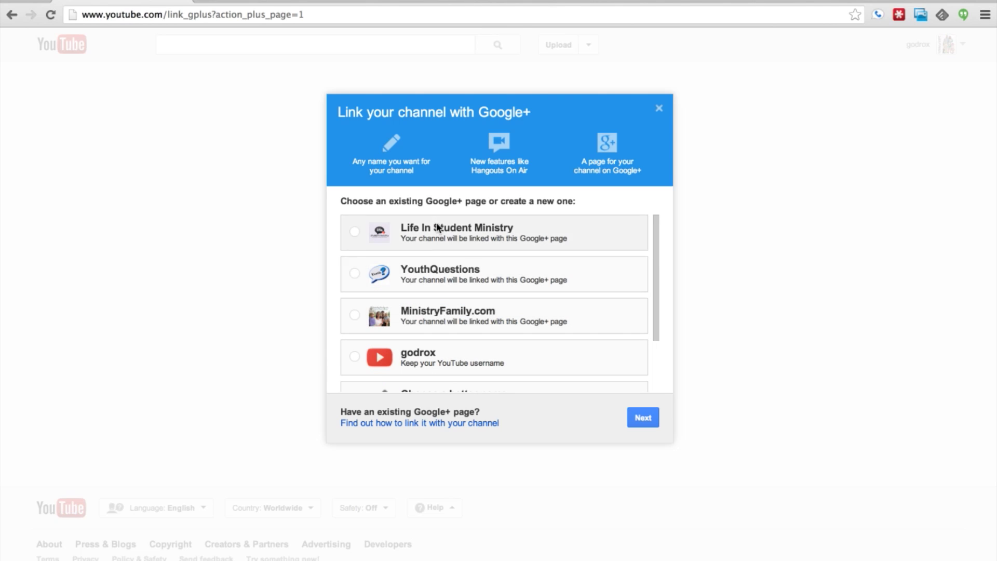
pyautogui.scroll(-2, 481, 320)
pyautogui.click(481, 320)
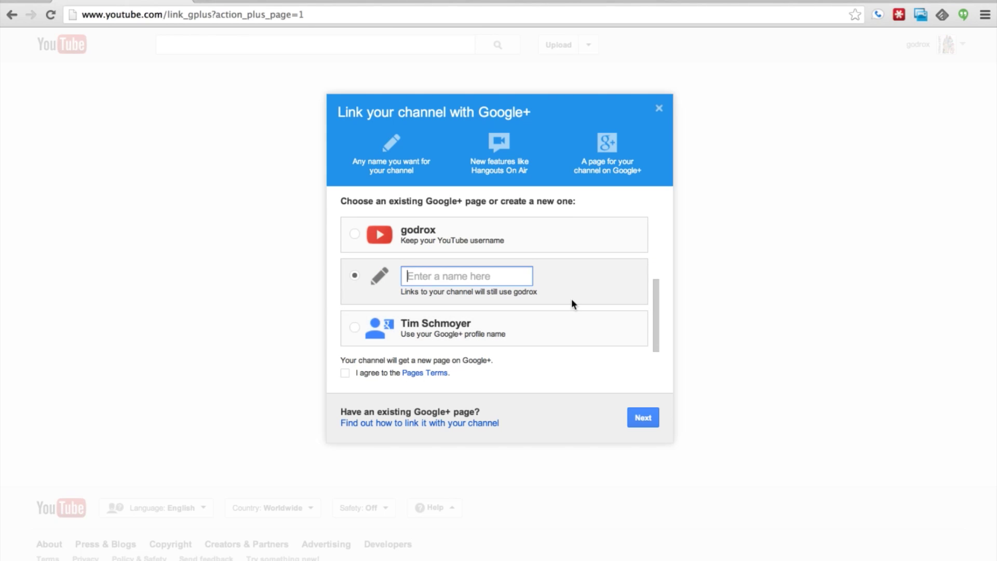
pyautogui.write('M')
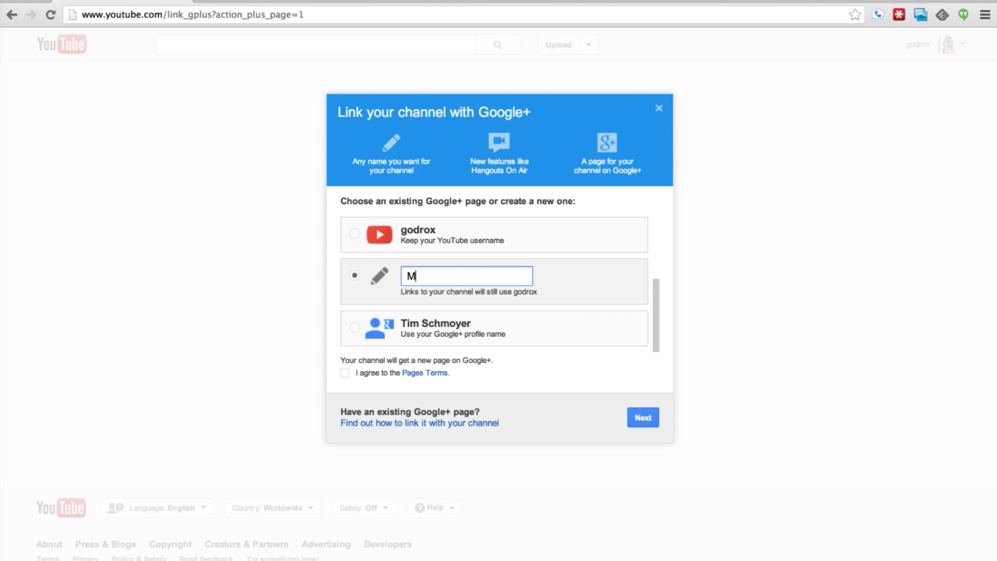
pyautogui.write('y Family Channel')
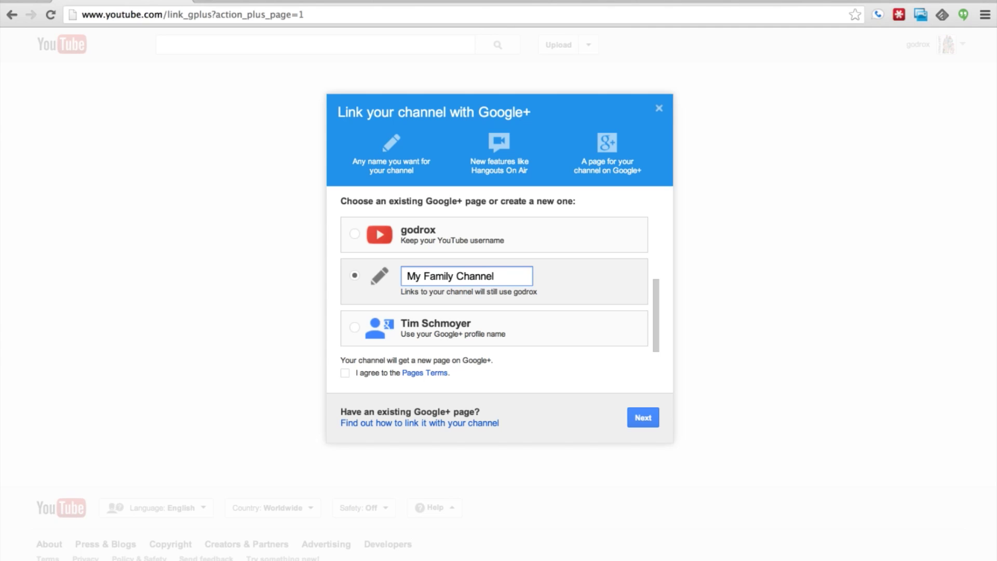
pyautogui.click(345, 373)
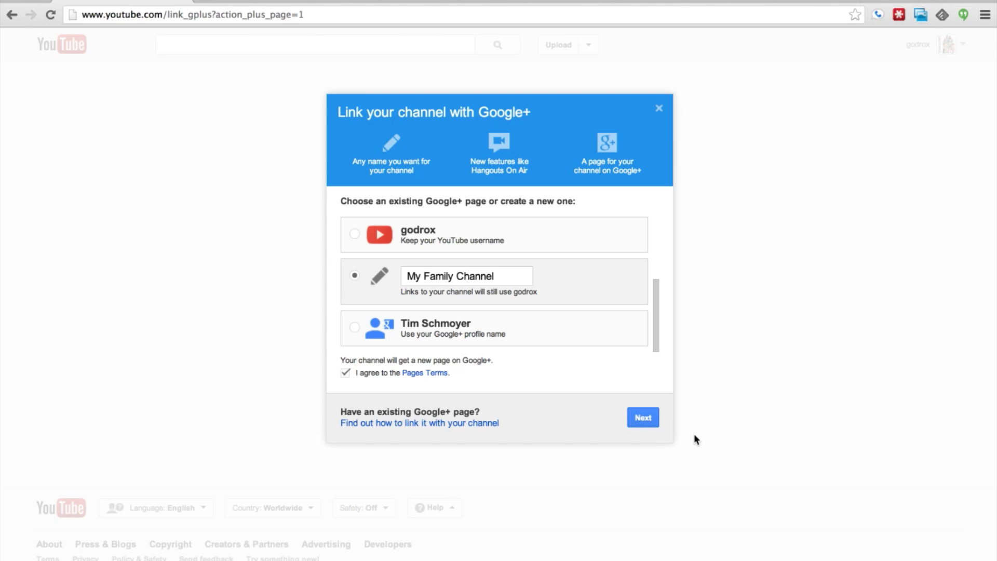
pyautogui.click(660, 111)
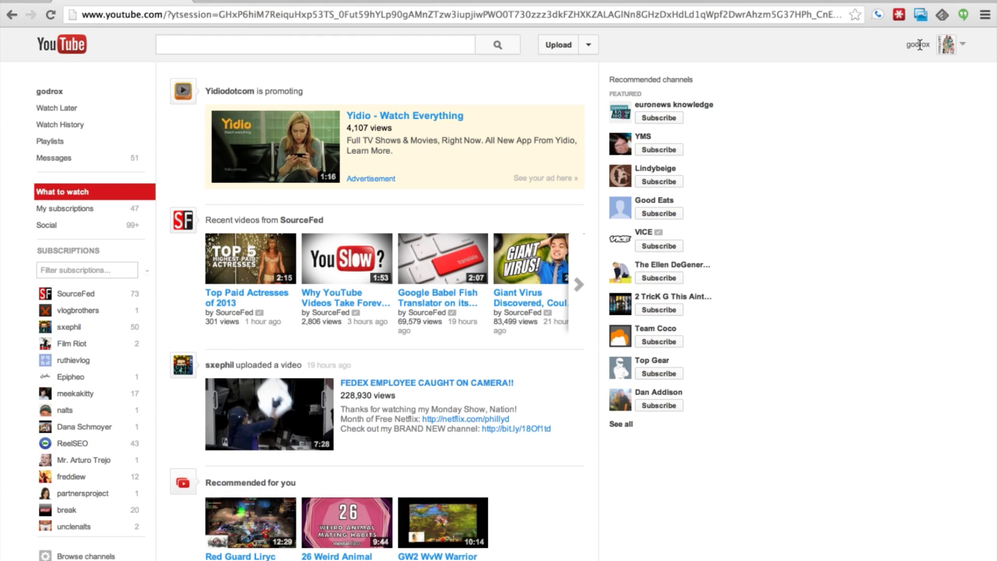
# Step: Switch from godrox to the Gmail account that carries the Video Creators logo
pyautogui.click(919, 45)
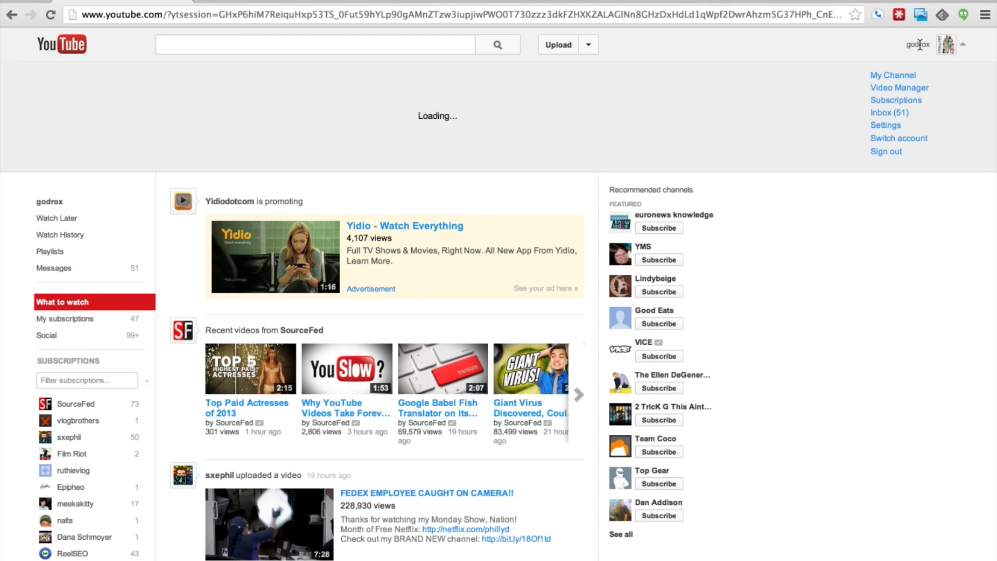
pyautogui.click(917, 145)
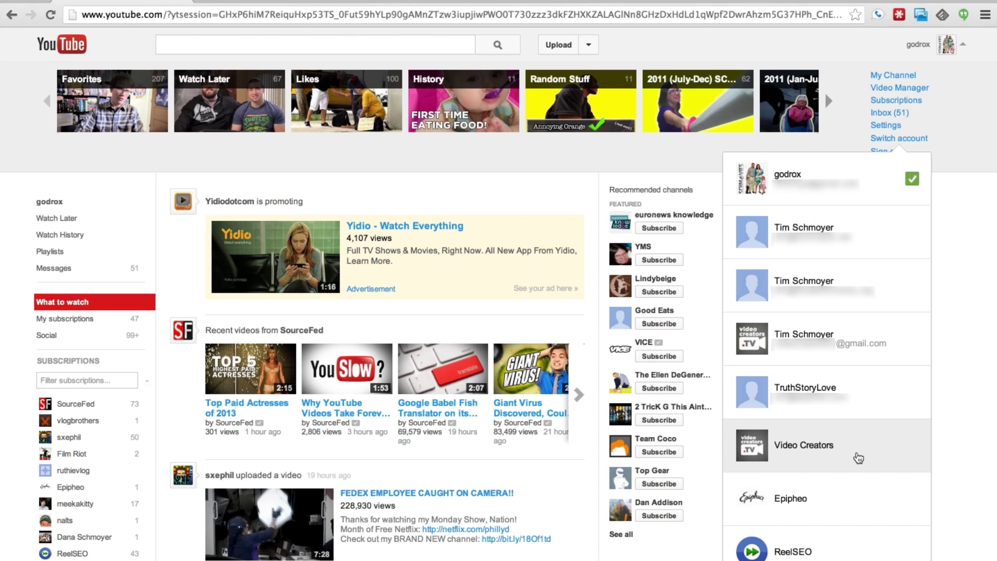
pyautogui.scroll(-6, 857, 457)
pyautogui.scroll(6, 857, 454)
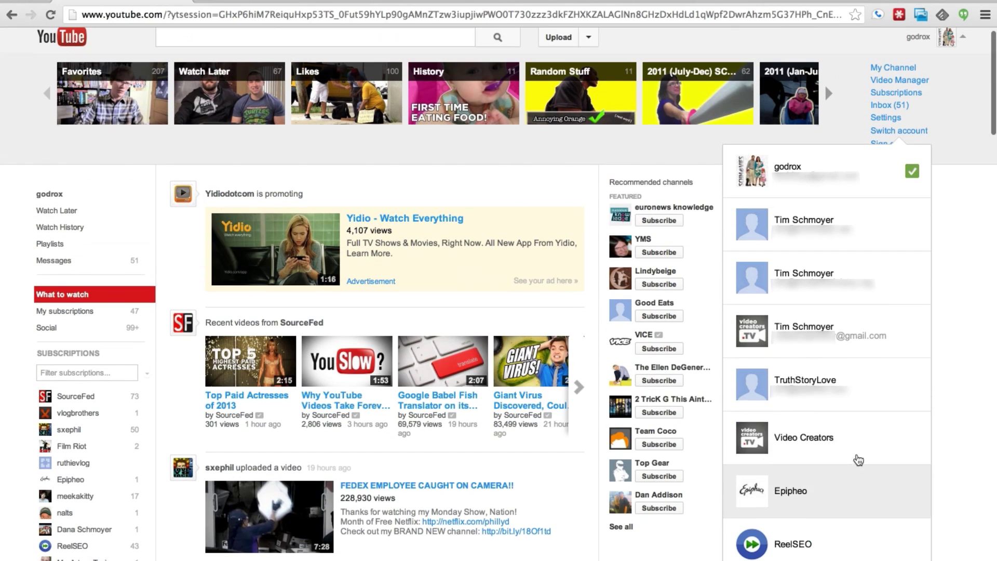
pyautogui.click(842, 339)
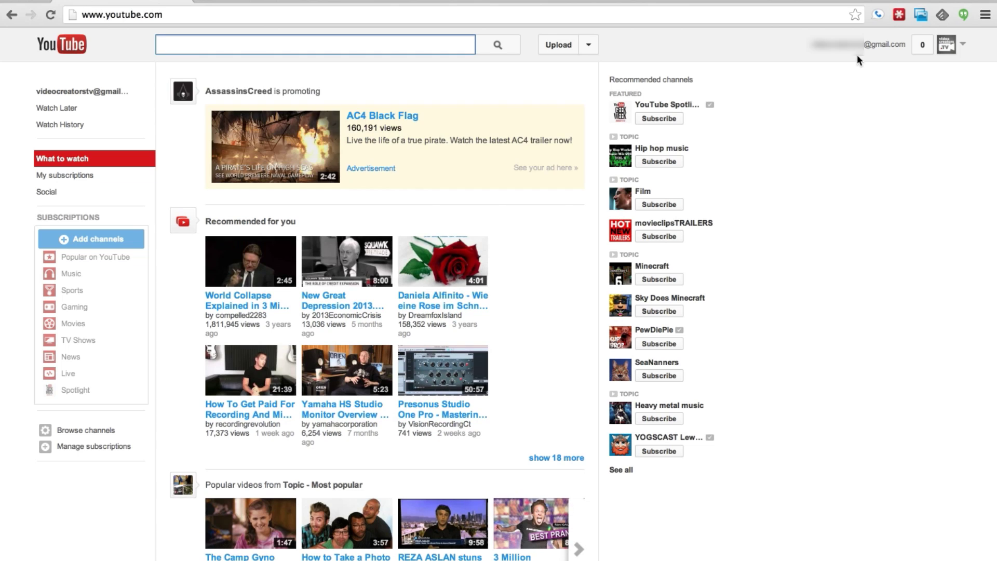
# Step: Open the Gmail account's own channel and dismiss the offer to create a new YouTube channel
pyautogui.click(865, 45)
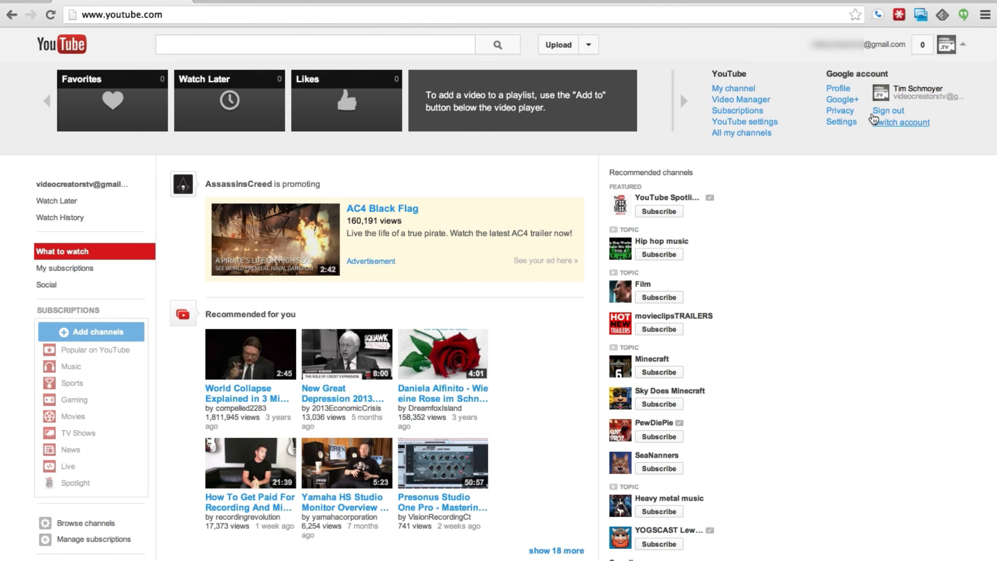
pyautogui.click(733, 89)
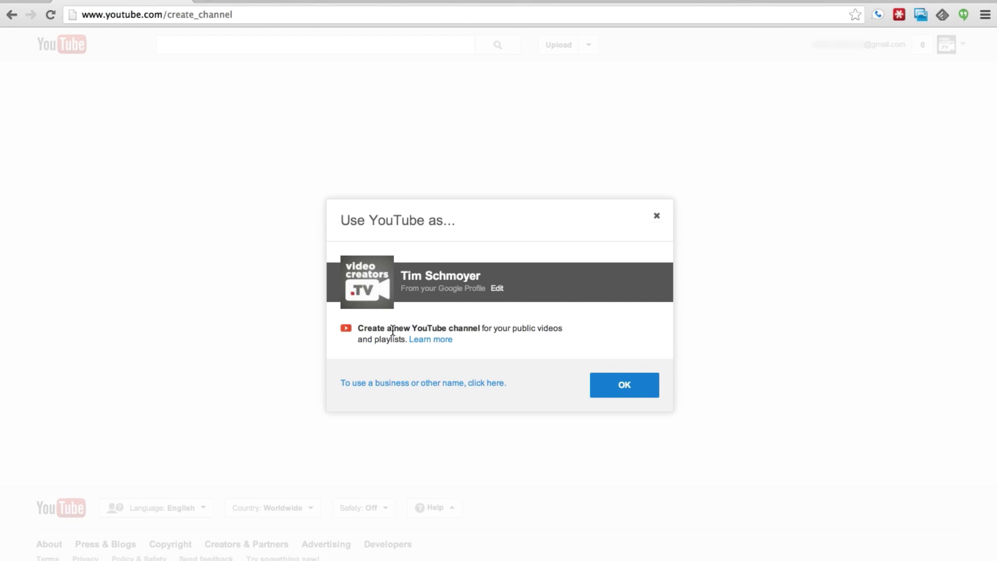
pyautogui.click(657, 216)
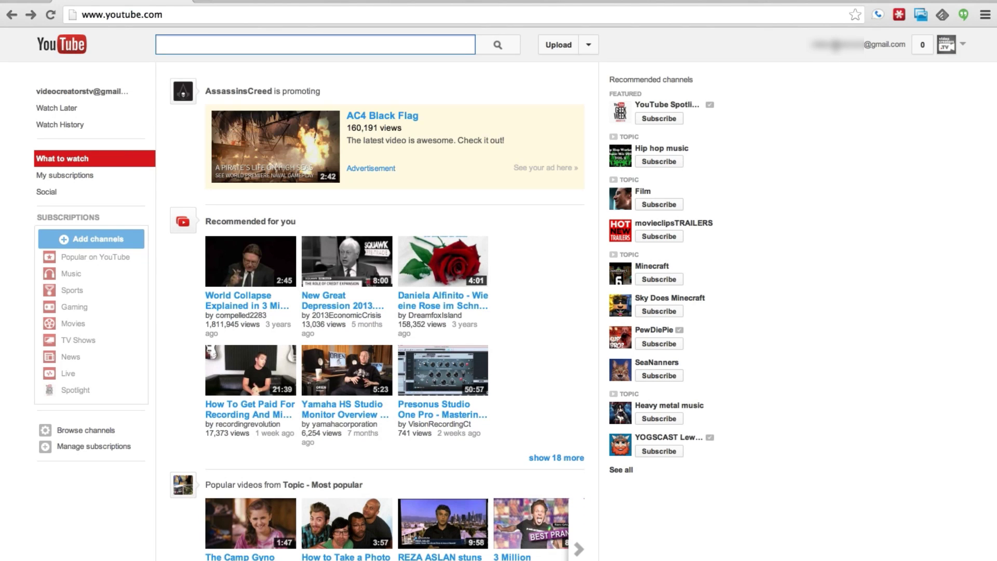
# Step: Switch from the Gmail account back to the Video Creators channel
pyautogui.click(889, 44)
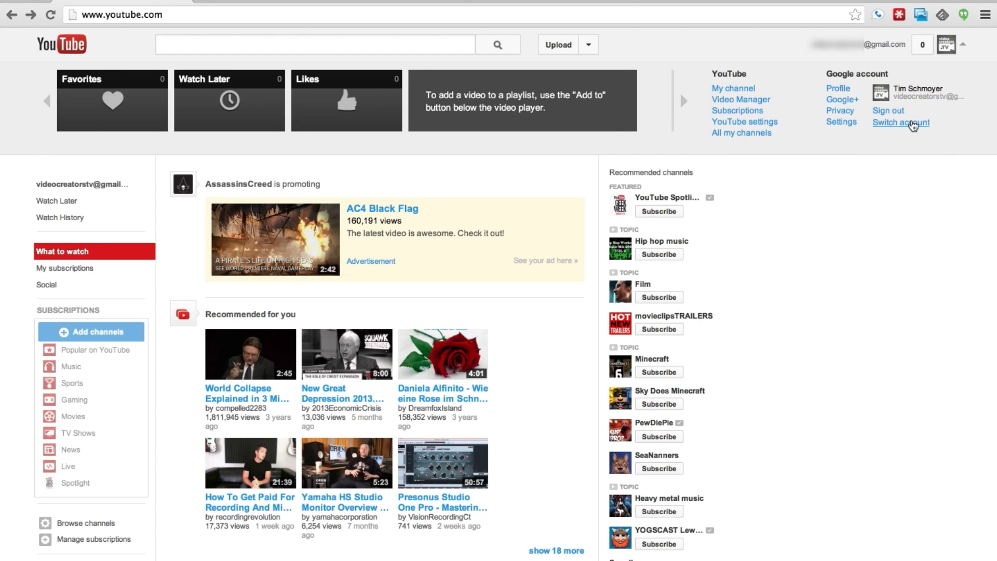
pyautogui.click(915, 124)
pyautogui.scroll(-5, 884, 315)
pyautogui.click(797, 233)
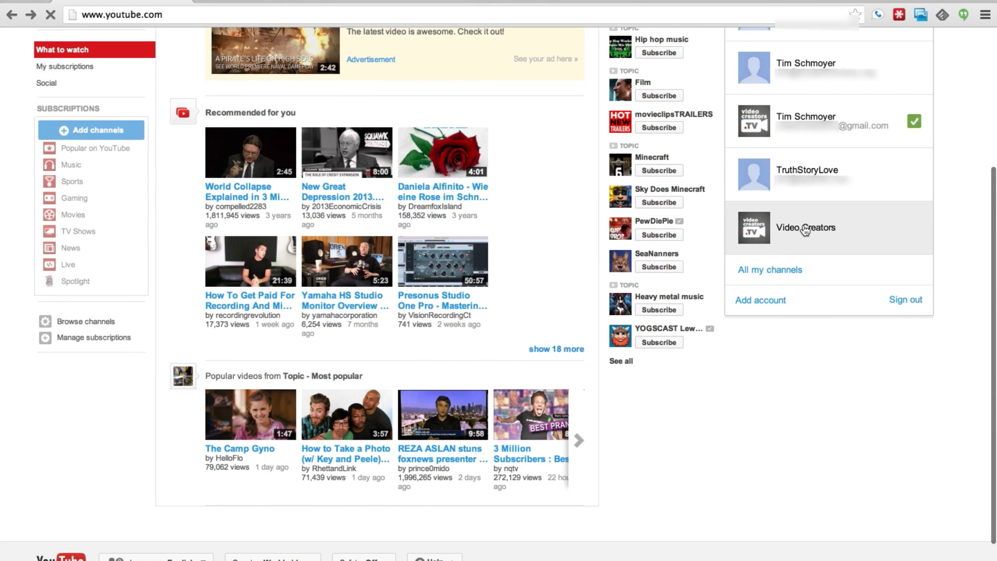
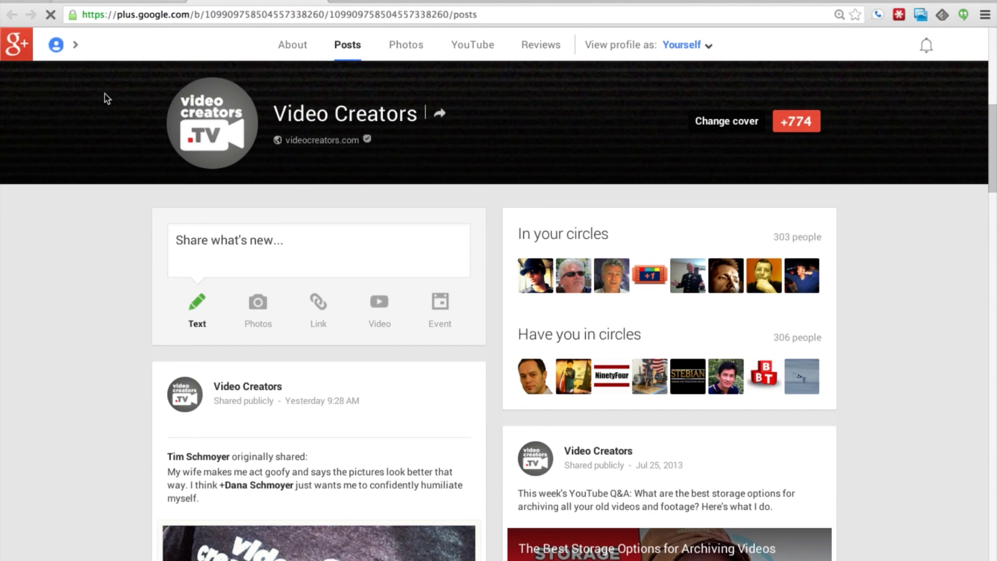
# Step: Open the Video Creators Google+ page's settings and go to its list of managers
pyautogui.moveTo(49, 44)
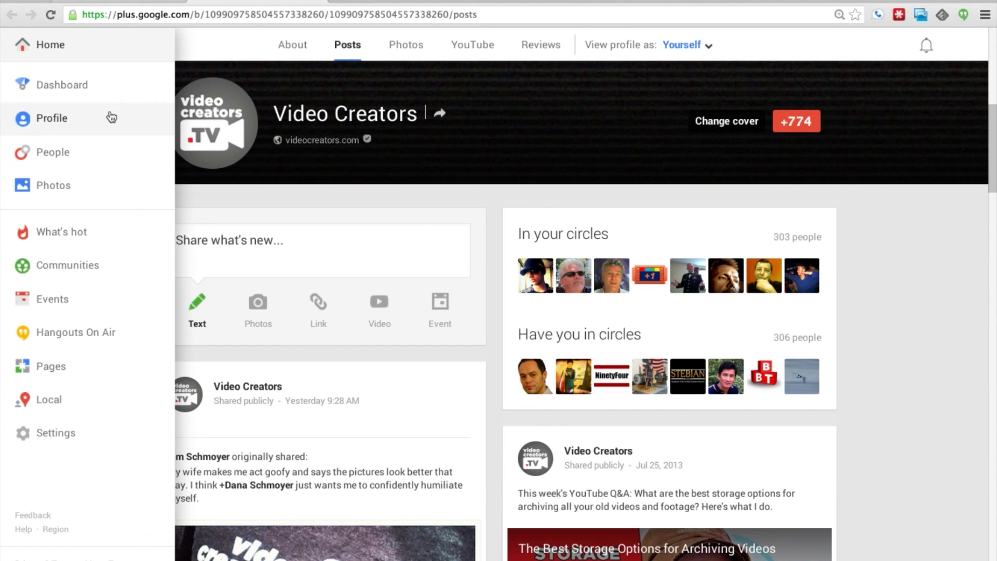
pyautogui.click(67, 442)
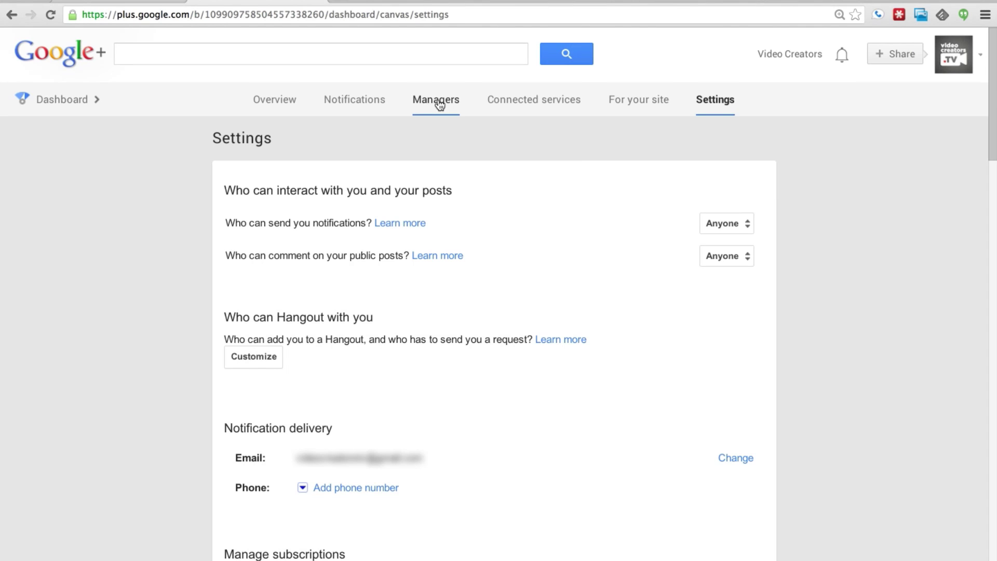
pyautogui.click(439, 106)
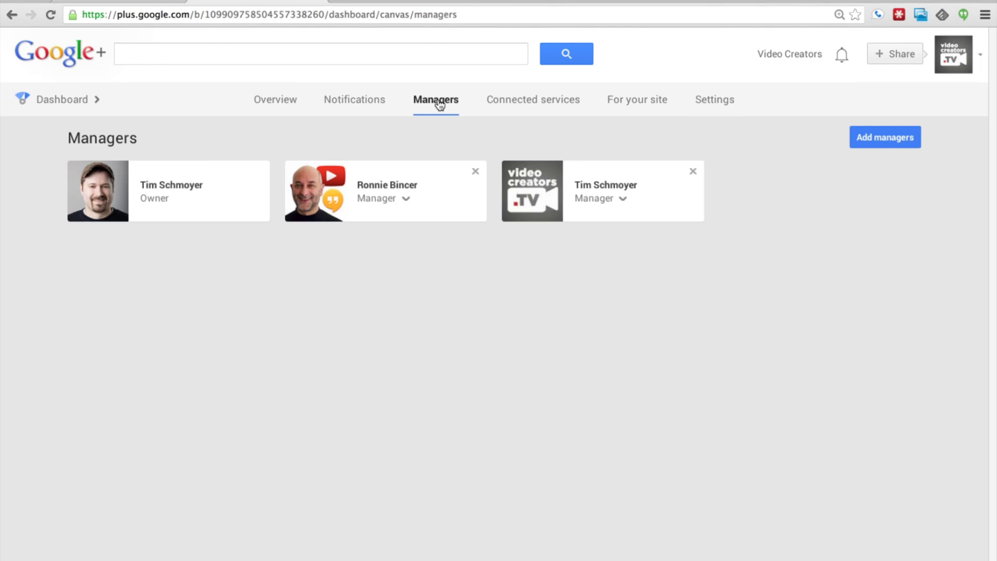
# Step: View the form for inviting new page managers by name or email address, and cancel it without inviting anyone
pyautogui.click(880, 142)
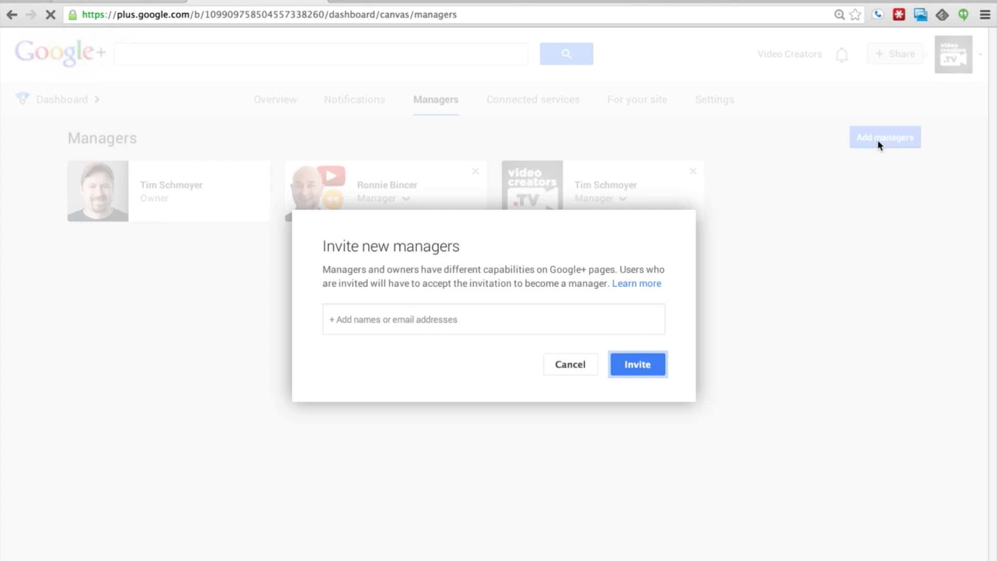
pyautogui.click(489, 321)
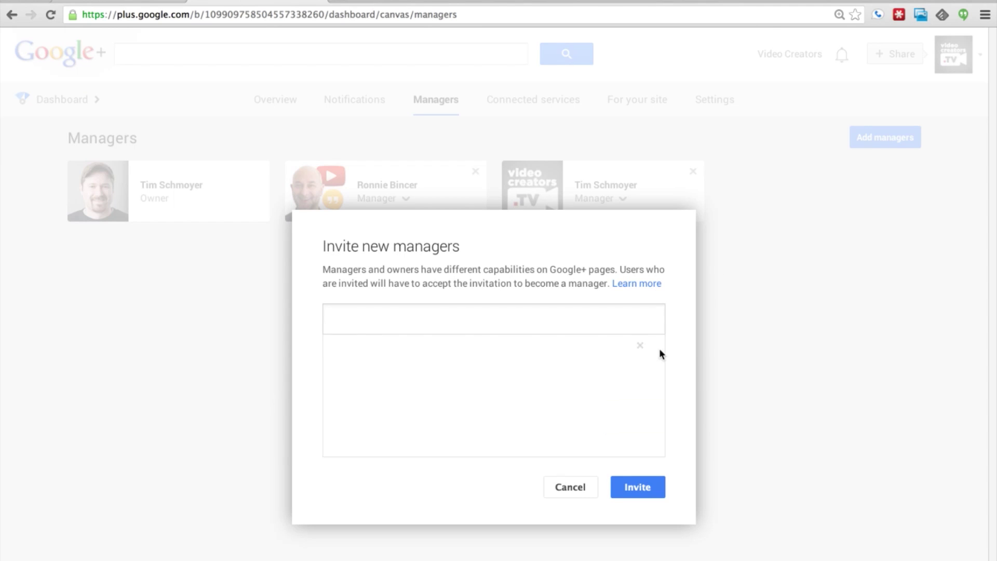
pyautogui.click(573, 495)
pyautogui.click(882, 140)
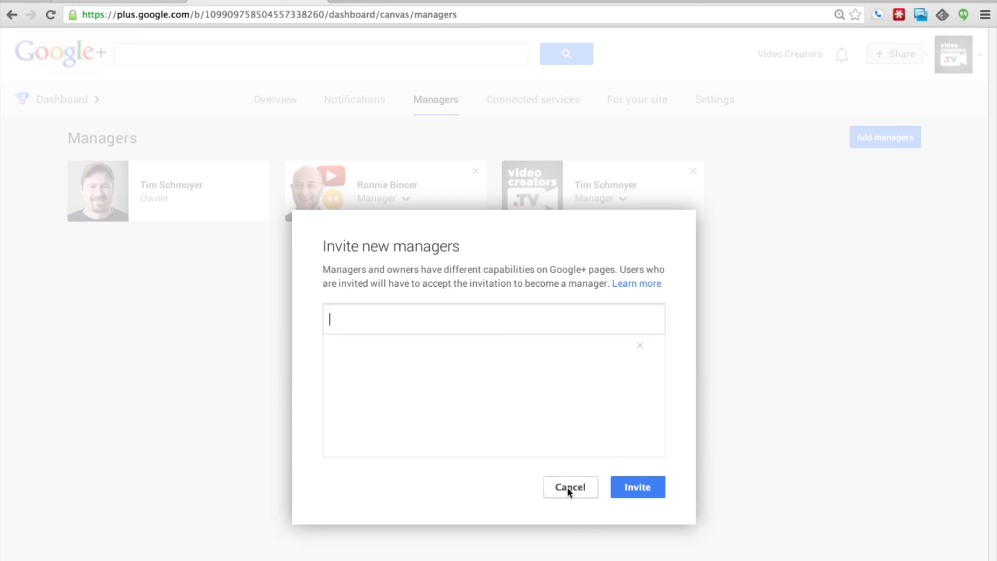
pyautogui.click(569, 489)
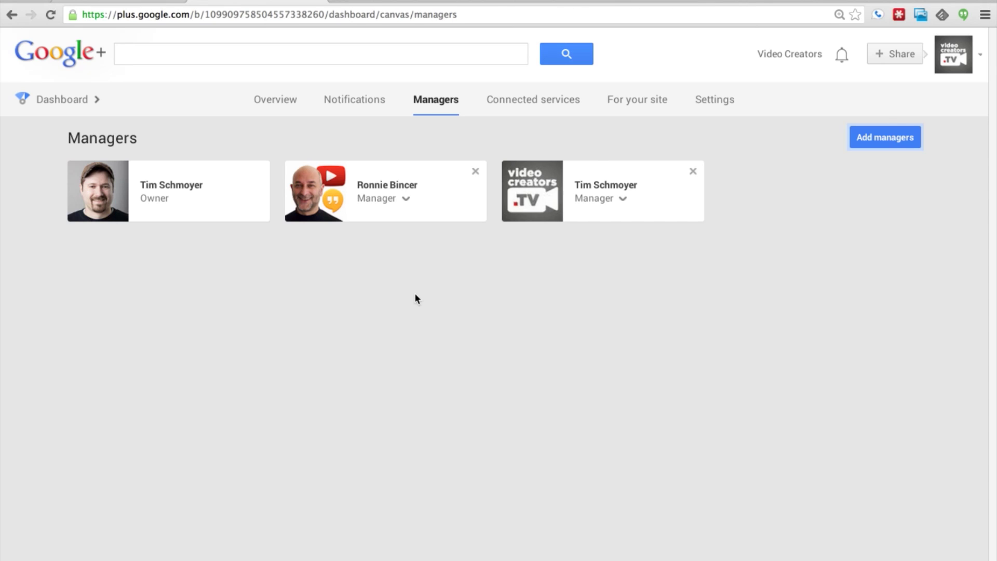
# Step: Check the ownership transfer option of the first listed manager after the owner, and dismiss it without transferring
pyautogui.click(407, 202)
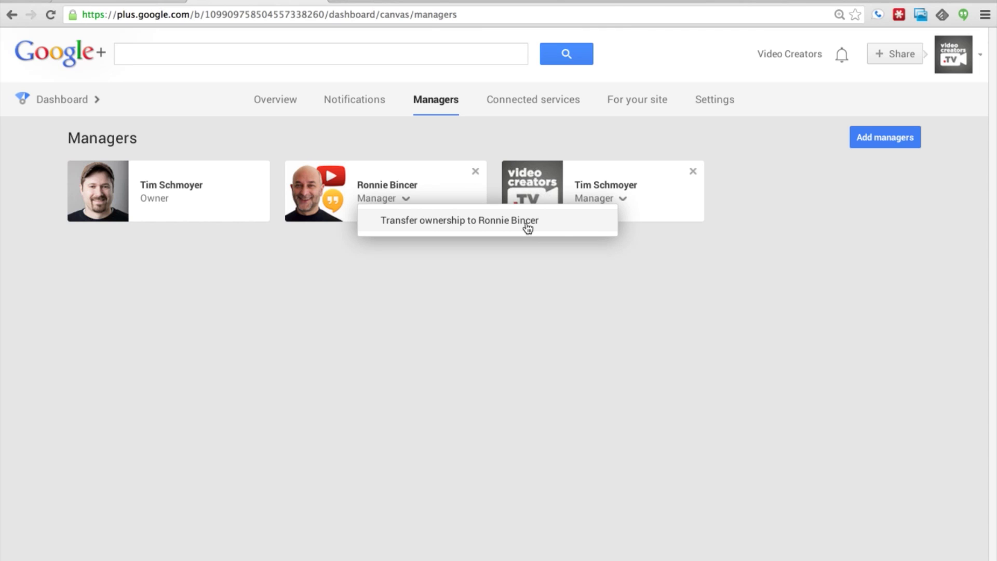
pyautogui.click(293, 313)
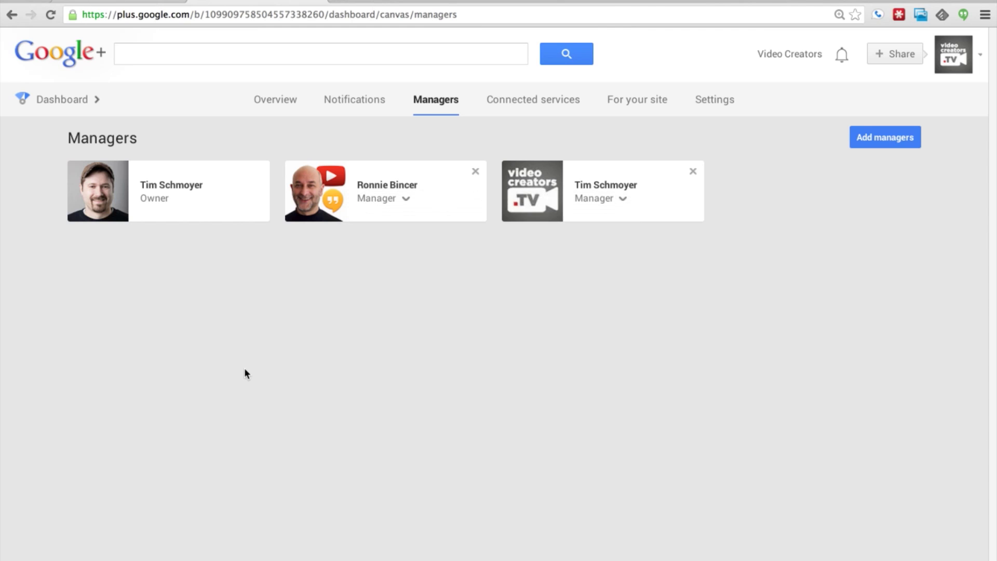